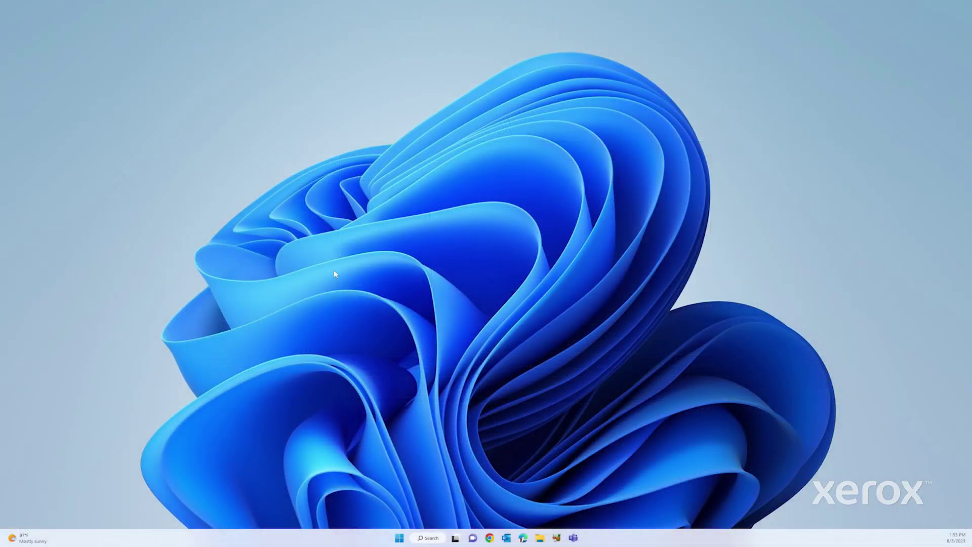
- Launch Chrome and load the PrimeLink C9281 home page at 10.61.23.96
{"action": "left_click", "coordinate": [490, 538]}
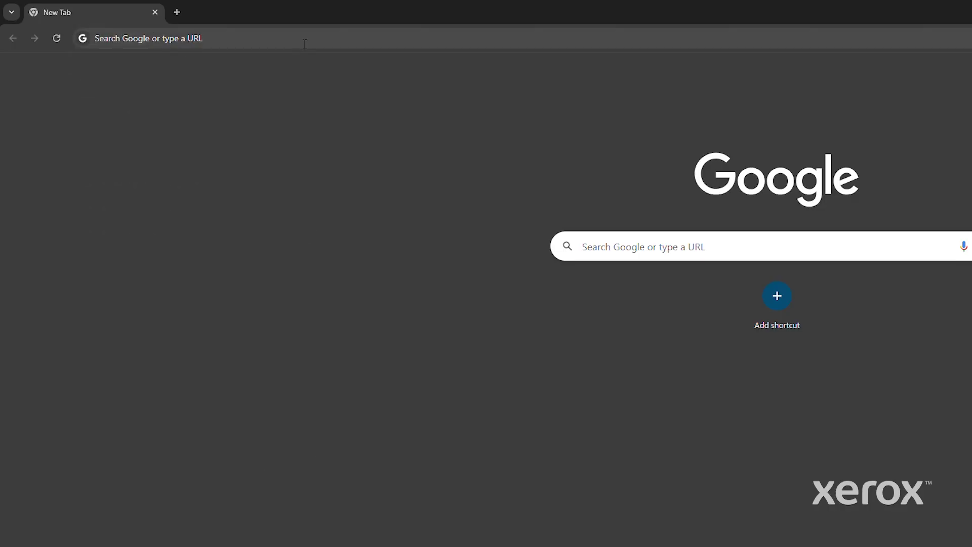
{"action": "type", "text": "10.61.23.96/home/index.html#hashHome"}
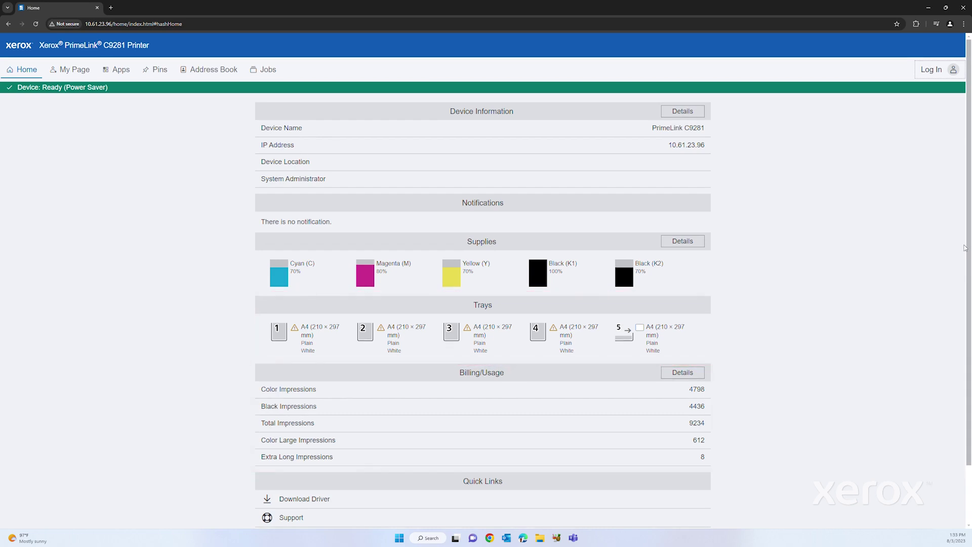
{"action": "scroll", "coordinate": [824, 330], "scroll_direction": "down", "scroll_amount": 2}
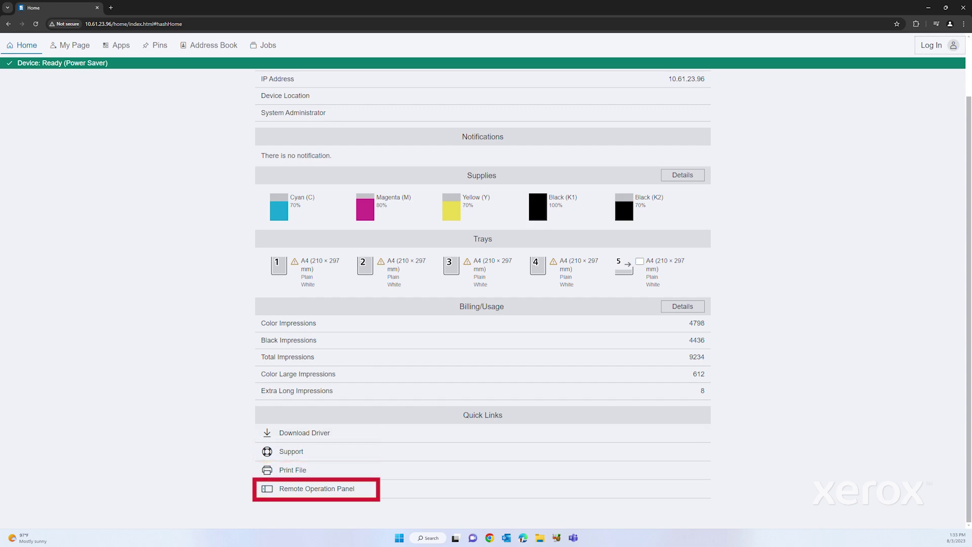
{"action": "scroll", "coordinate": [850, 353], "scroll_direction": "up", "scroll_amount": 2}
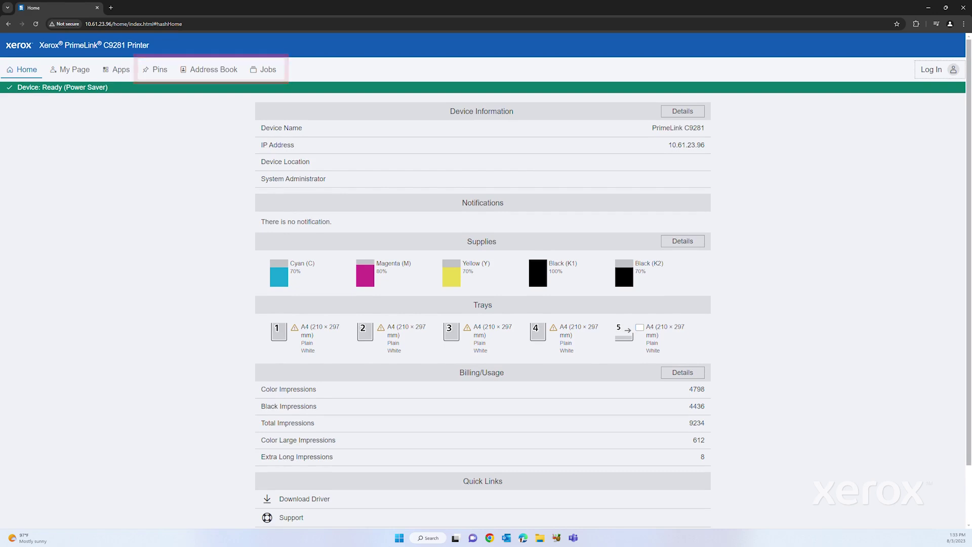
- Sign in as admin from the Apps page, then go to the System settings section
{"action": "left_click", "coordinate": [118, 70]}
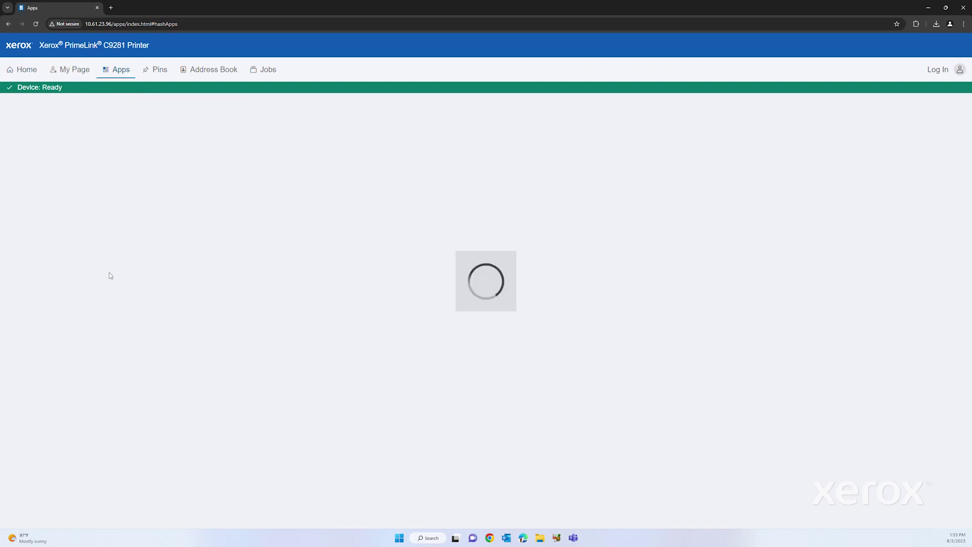
{"action": "left_click", "coordinate": [958, 70]}
{"action": "type", "text": "admin"}
{"action": "key", "text": "Tab"}
{"action": "type", "text": "11"}
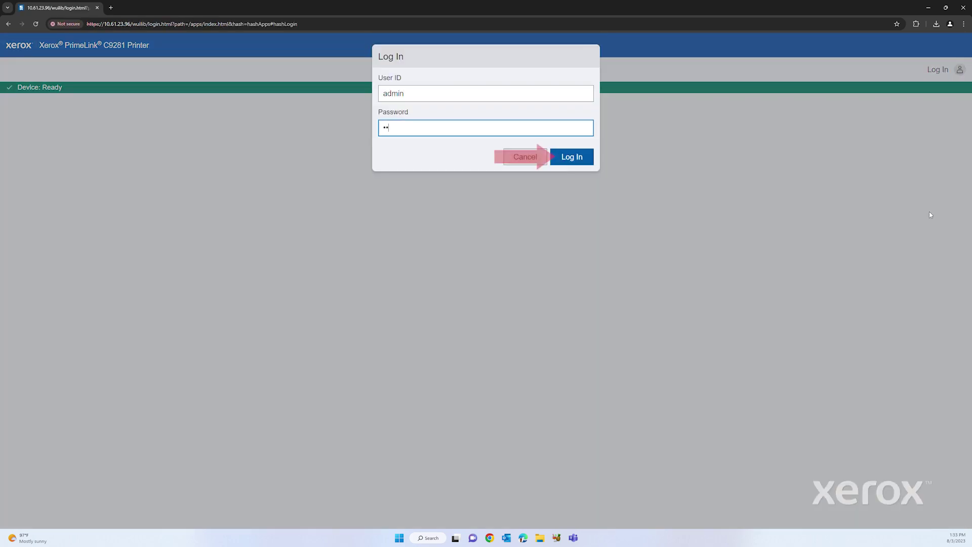
{"action": "type", "text": "11"}
{"action": "key", "text": "Return"}
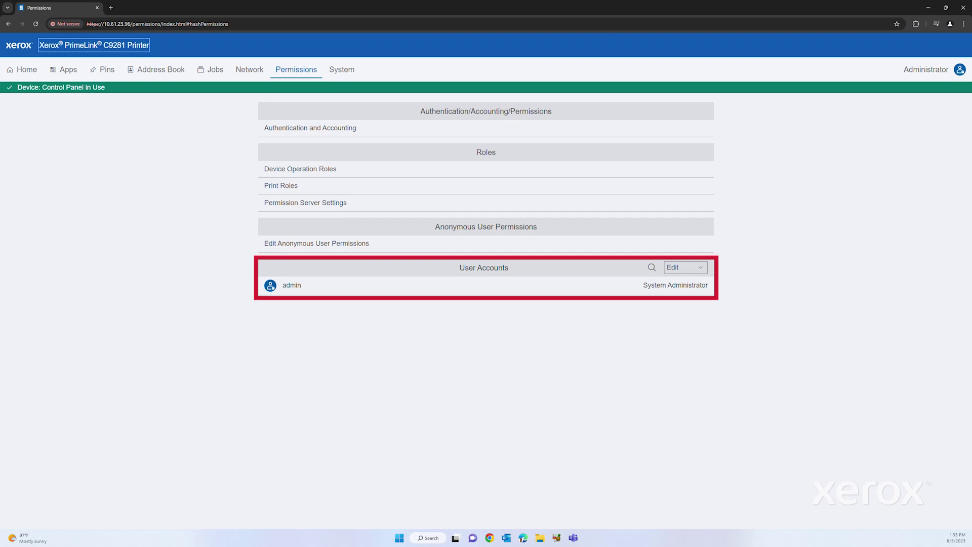
{"action": "left_click", "coordinate": [346, 75]}
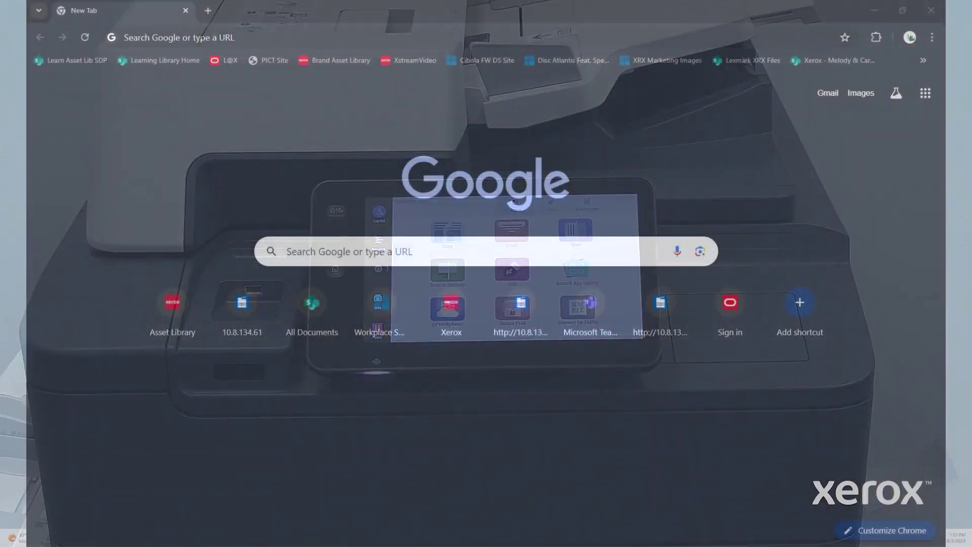
- Focus the address bar to enter a new printer address
{"action": "key", "text": "ctrl+l"}
{"action": "type", "text": "10.8.134"}
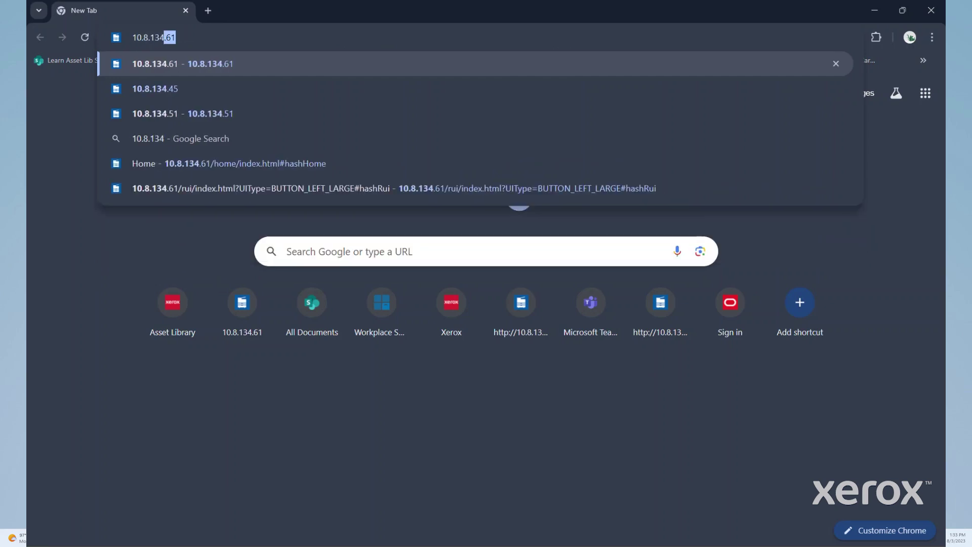
{"action": "type", "text": ".61"}
- Load the printer at 10.8.134.61 and launch its Remote Operation Panel from Quick Links
{"action": "key", "text": "Return"}
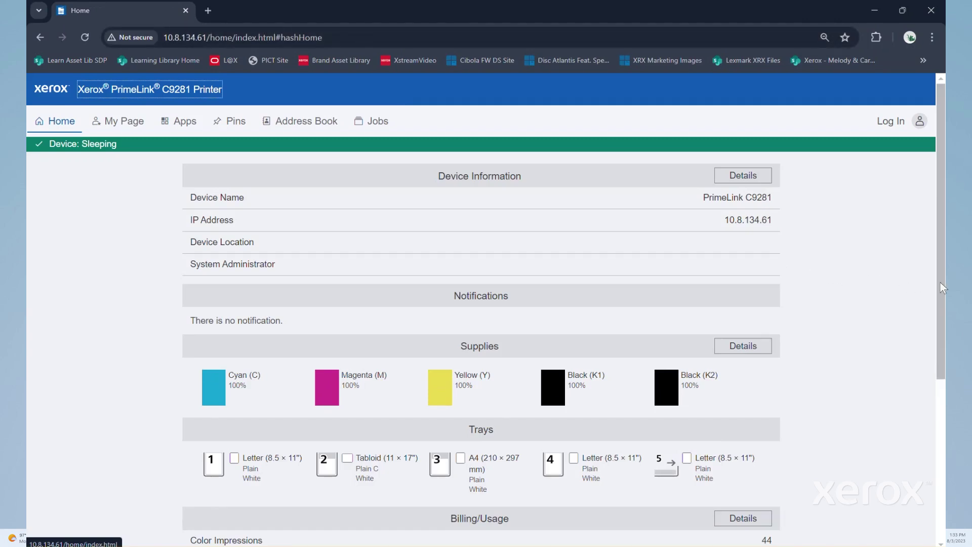
{"action": "left_click_drag", "start_coordinate": [940, 282], "coordinate": [940, 421]}
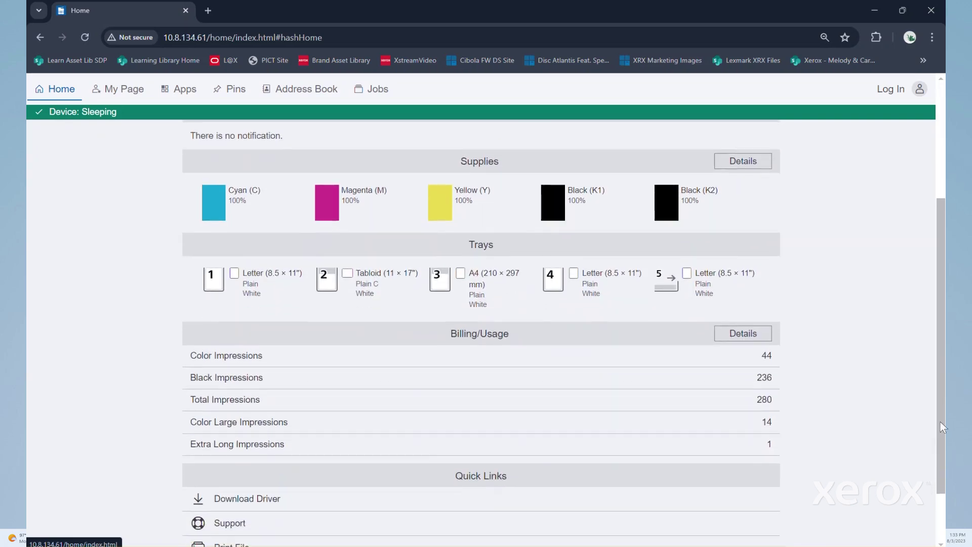
{"action": "left_click_drag", "start_coordinate": [940, 427], "coordinate": [943, 470]}
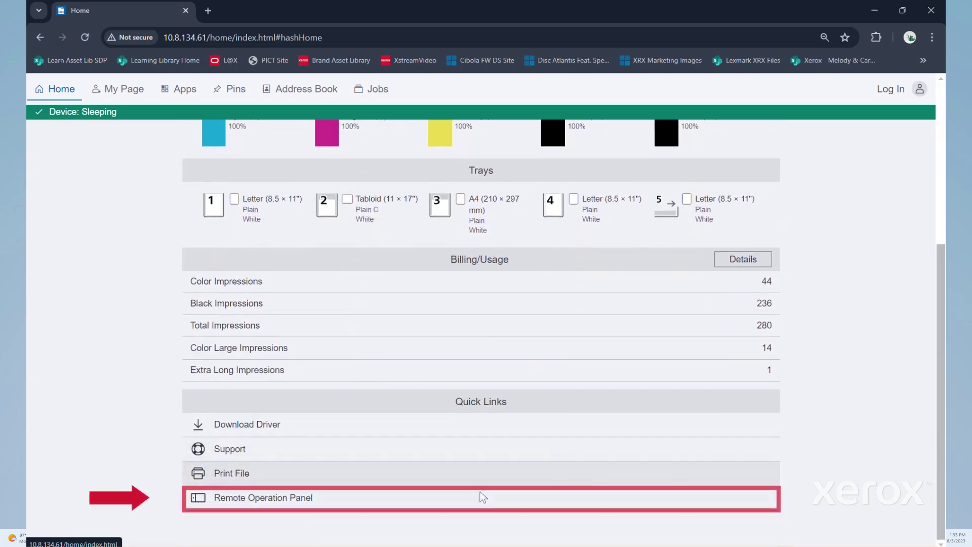
{"action": "left_click", "coordinate": [447, 499]}
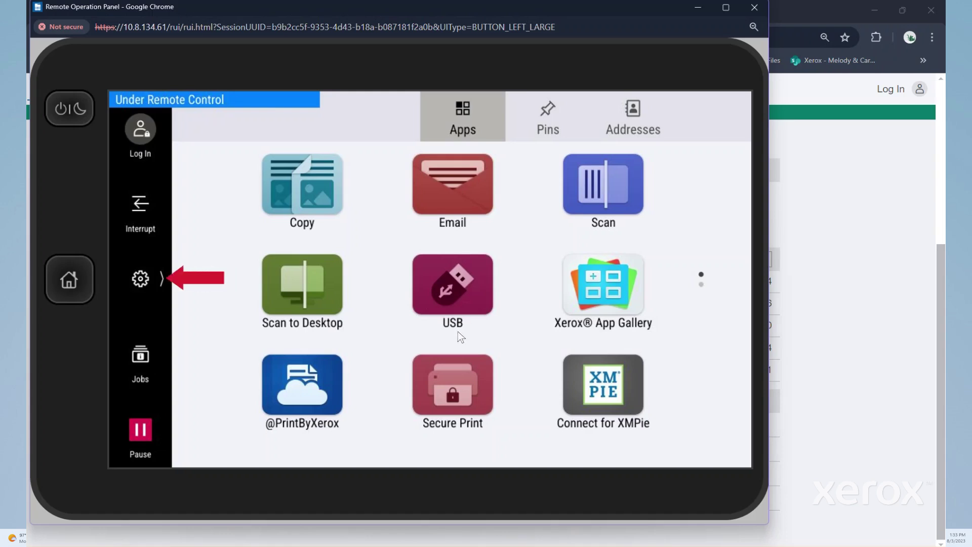
- View Device > Paper Tray Settings on the remote panel, then close back to the Apps home screen
{"action": "left_click", "coordinate": [148, 282]}
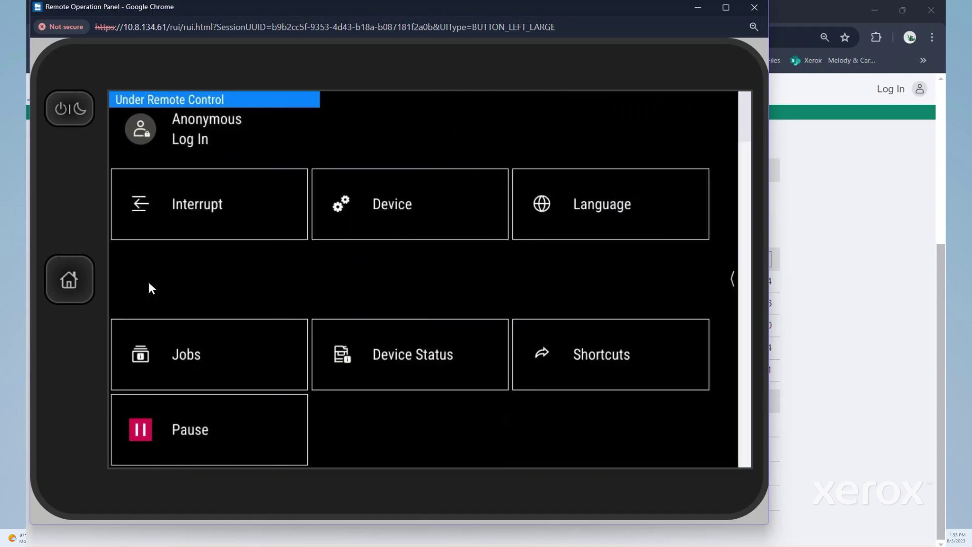
{"action": "left_click", "coordinate": [382, 228]}
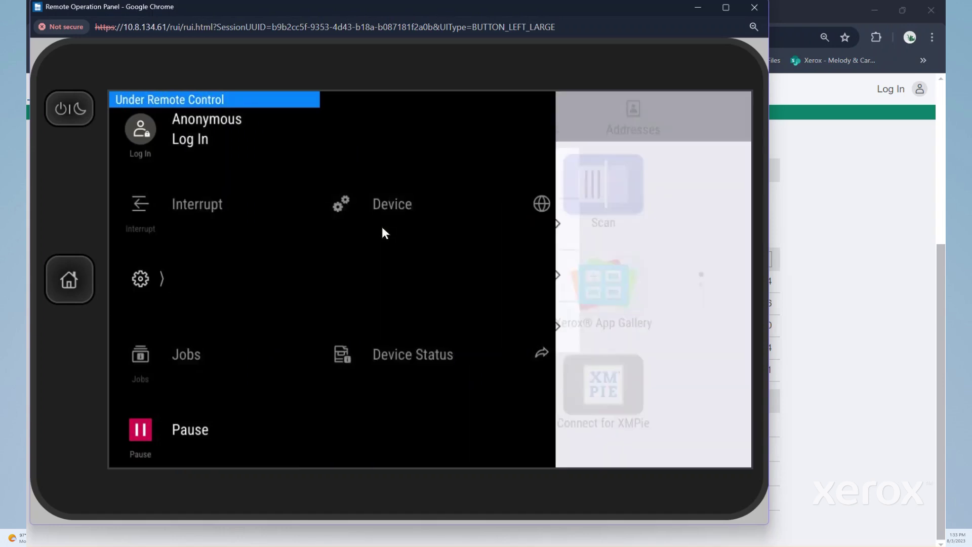
{"action": "left_click", "coordinate": [515, 170]}
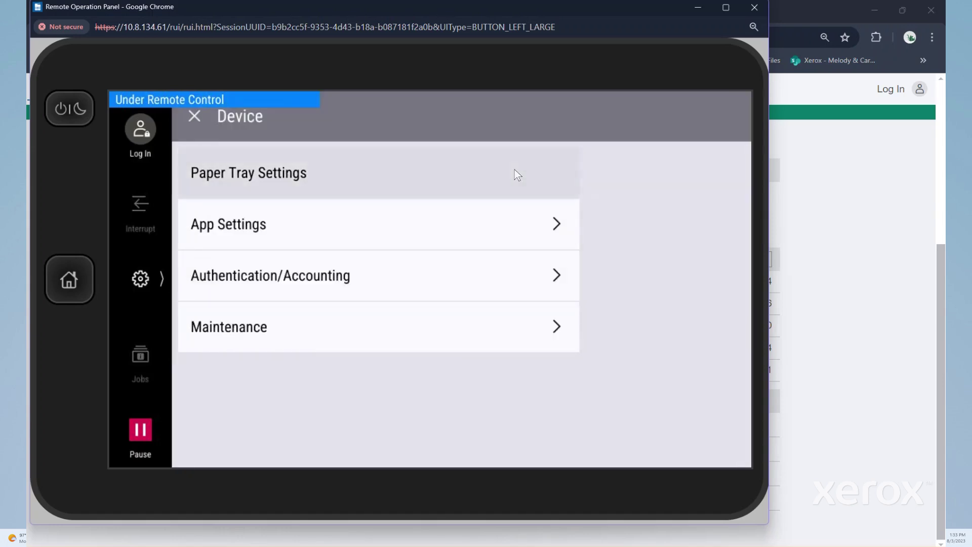
{"action": "left_click", "coordinate": [194, 117]}
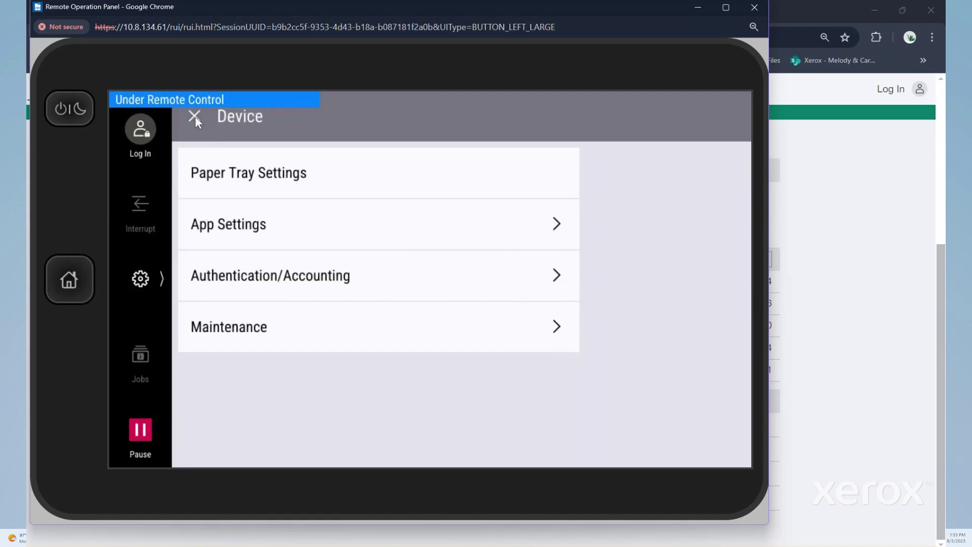
{"action": "left_click", "coordinate": [194, 116]}
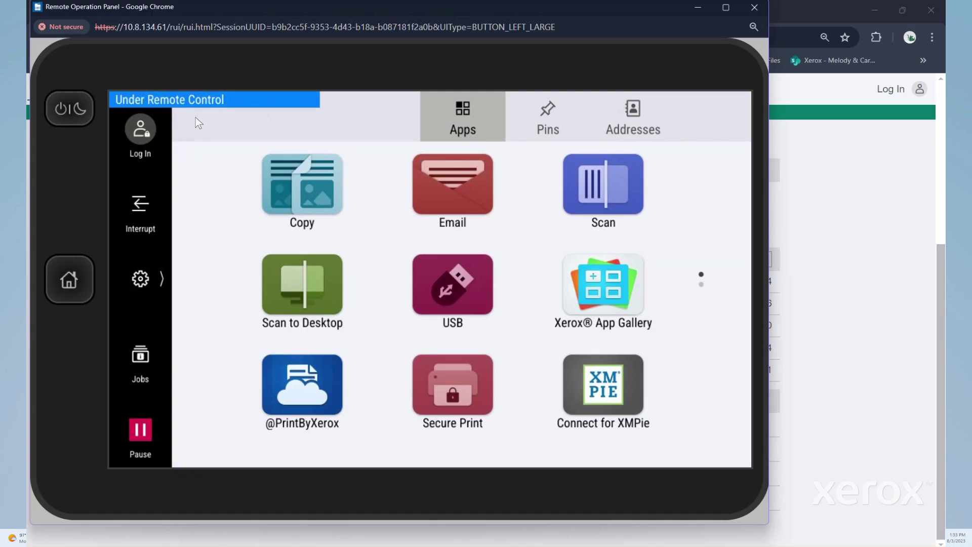
{"action": "left_click_drag", "start_coordinate": [402, 365], "coordinate": [407, 159]}
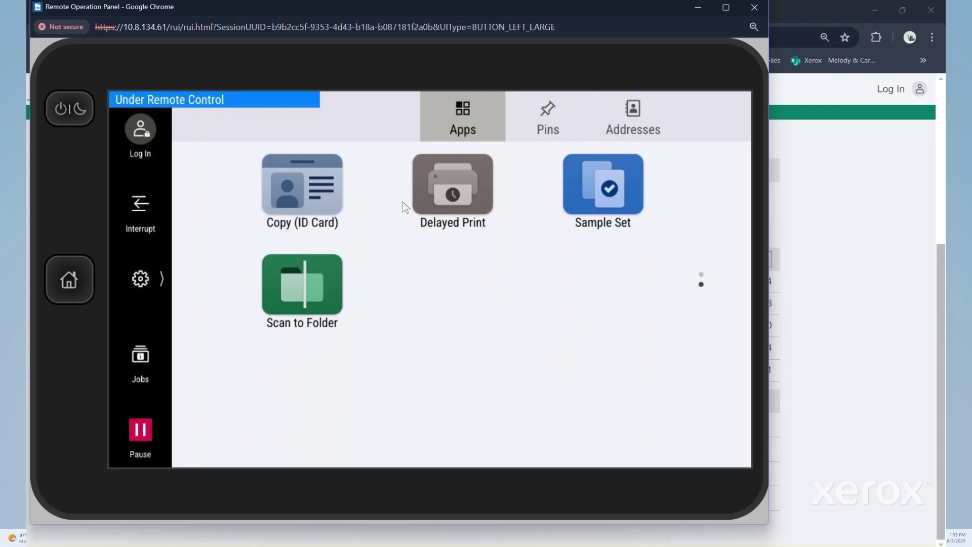
{"action": "left_click_drag", "start_coordinate": [403, 202], "coordinate": [403, 452]}
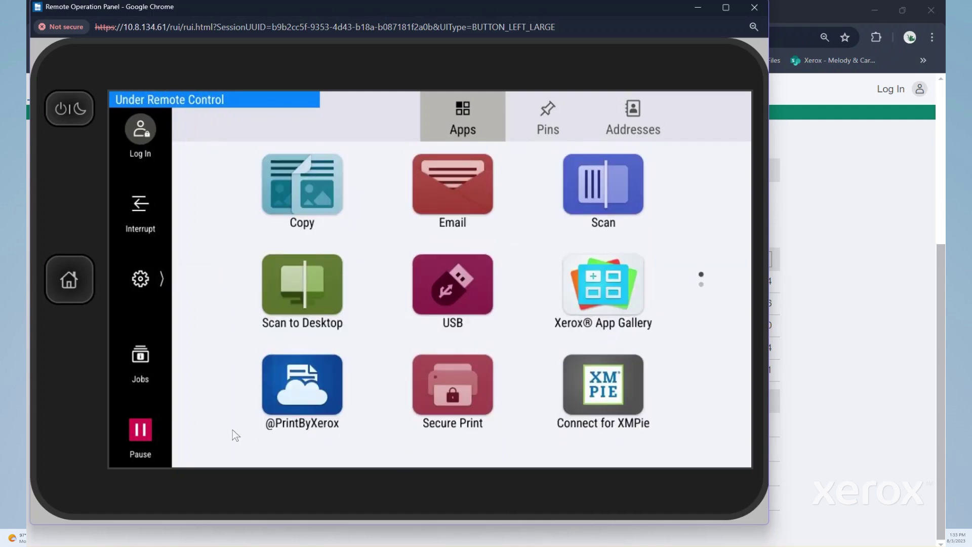
{"action": "left_click", "coordinate": [144, 301]}
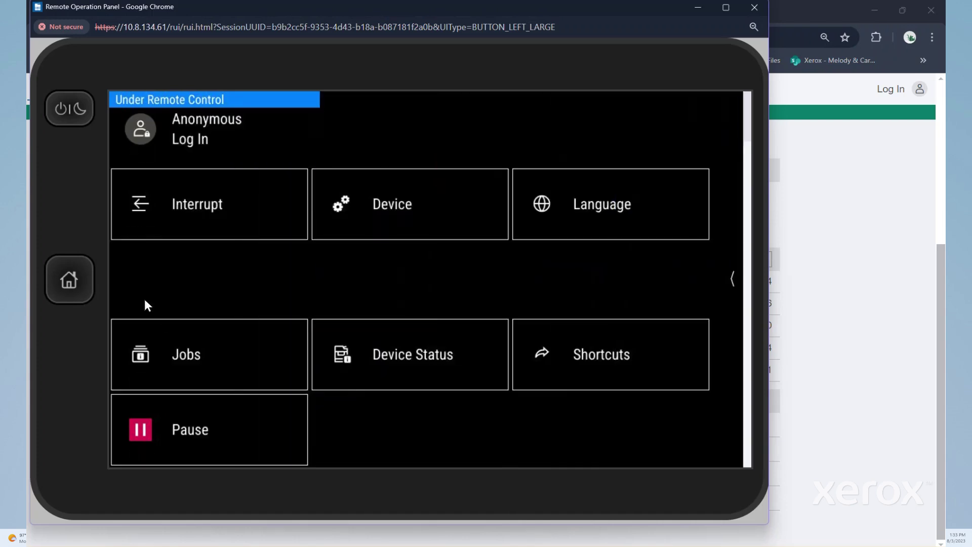
{"action": "left_click", "coordinate": [150, 327]}
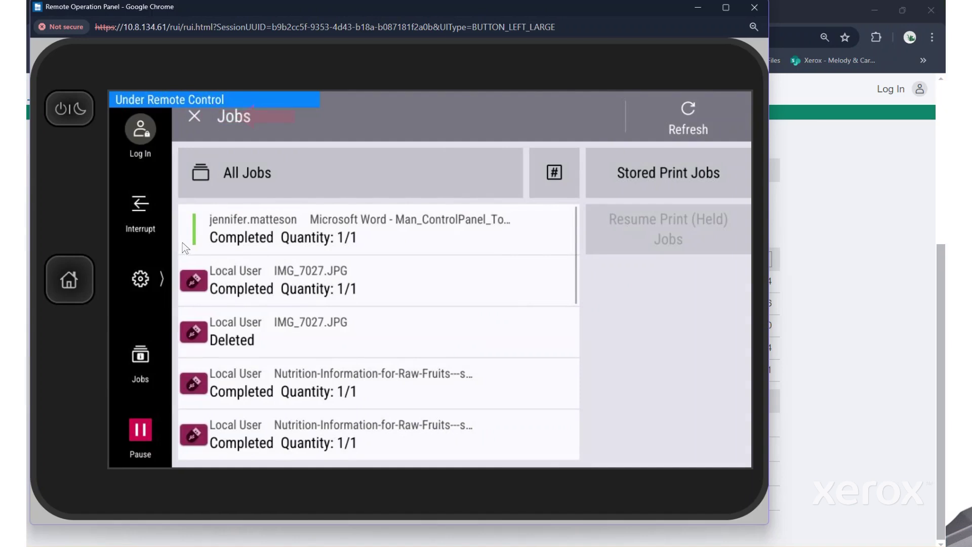
{"action": "left_click", "coordinate": [194, 118]}
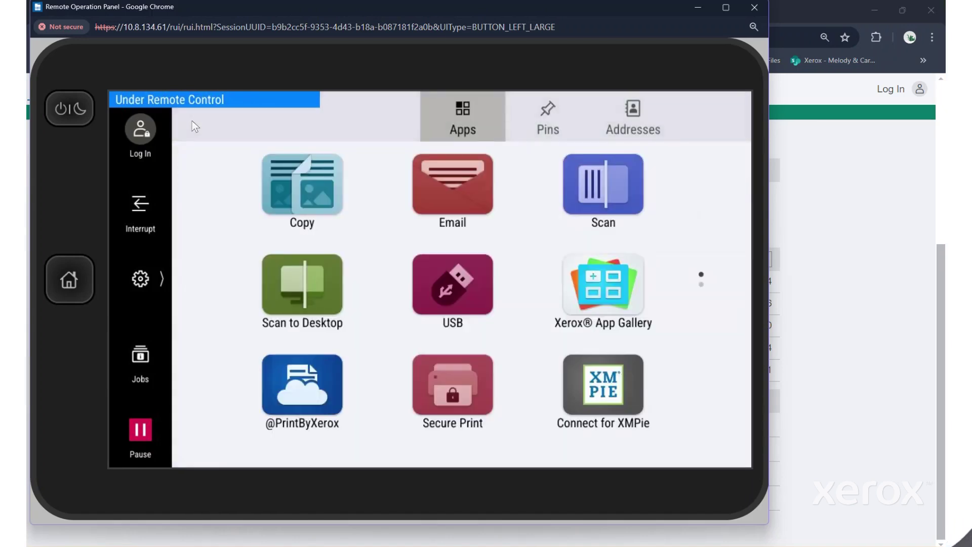